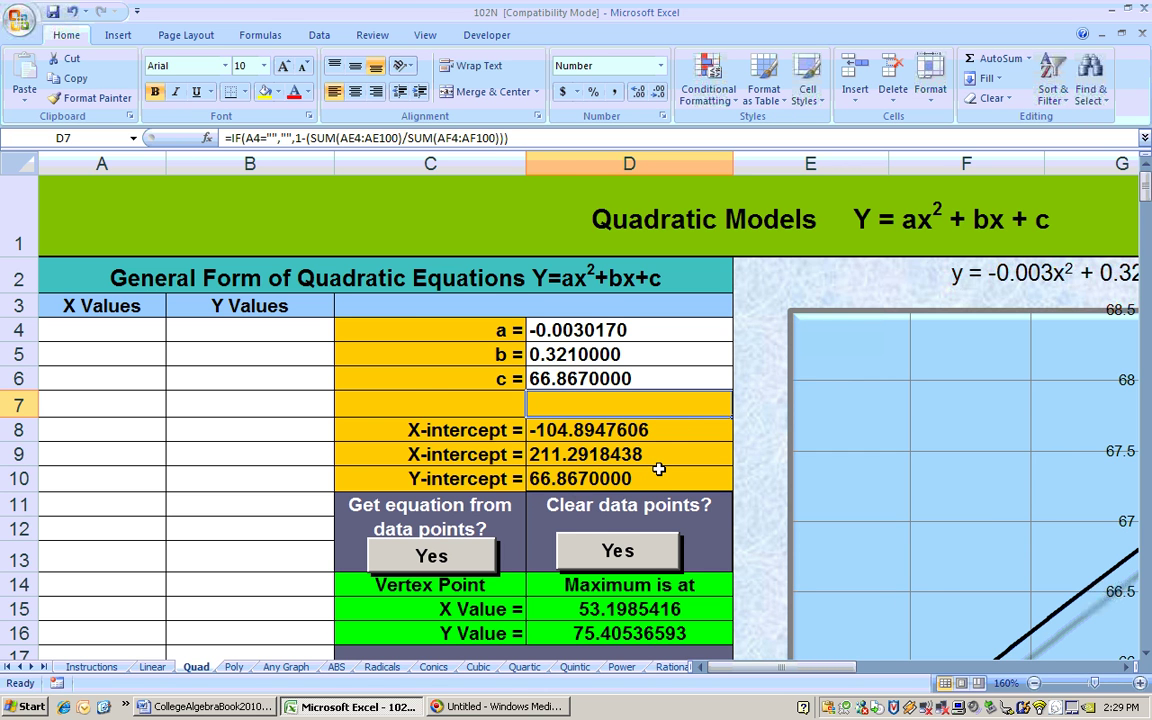
Inspect the formulas behind the X and Y values of the Vertex Point on the Quad sheet
{"action": "scroll", "coordinate": [659, 469], "scroll_direction": "down", "scroll_amount": 1}
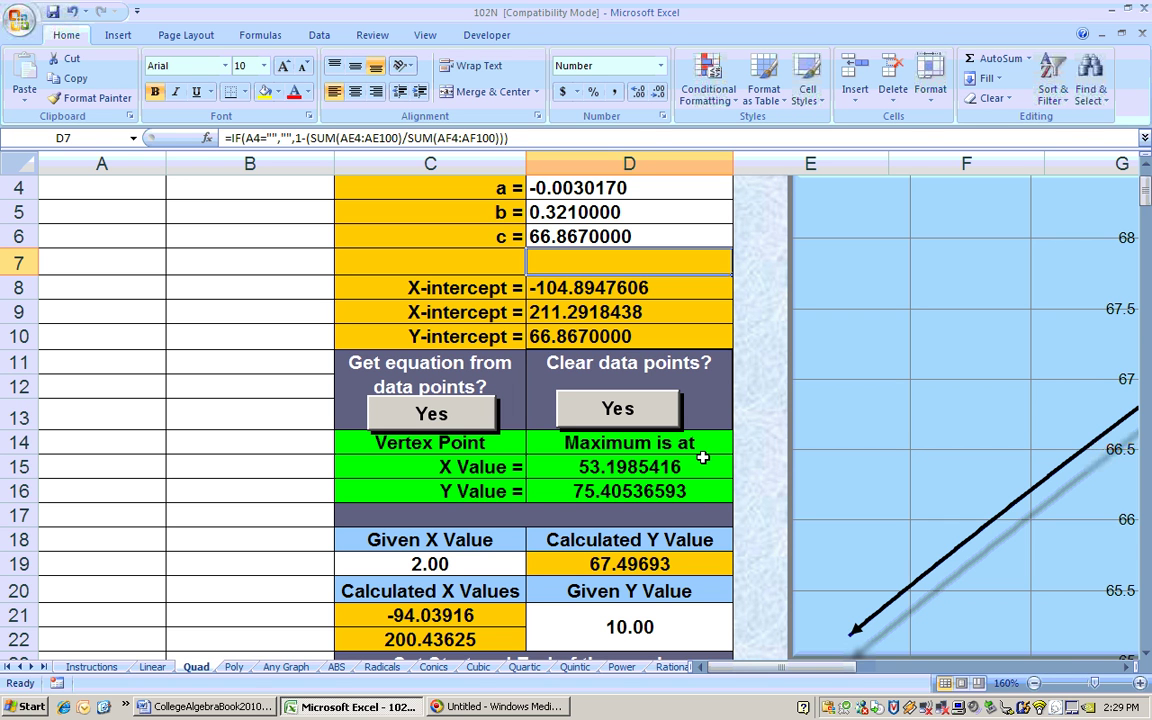
{"action": "left_click", "coordinate": [603, 488]}
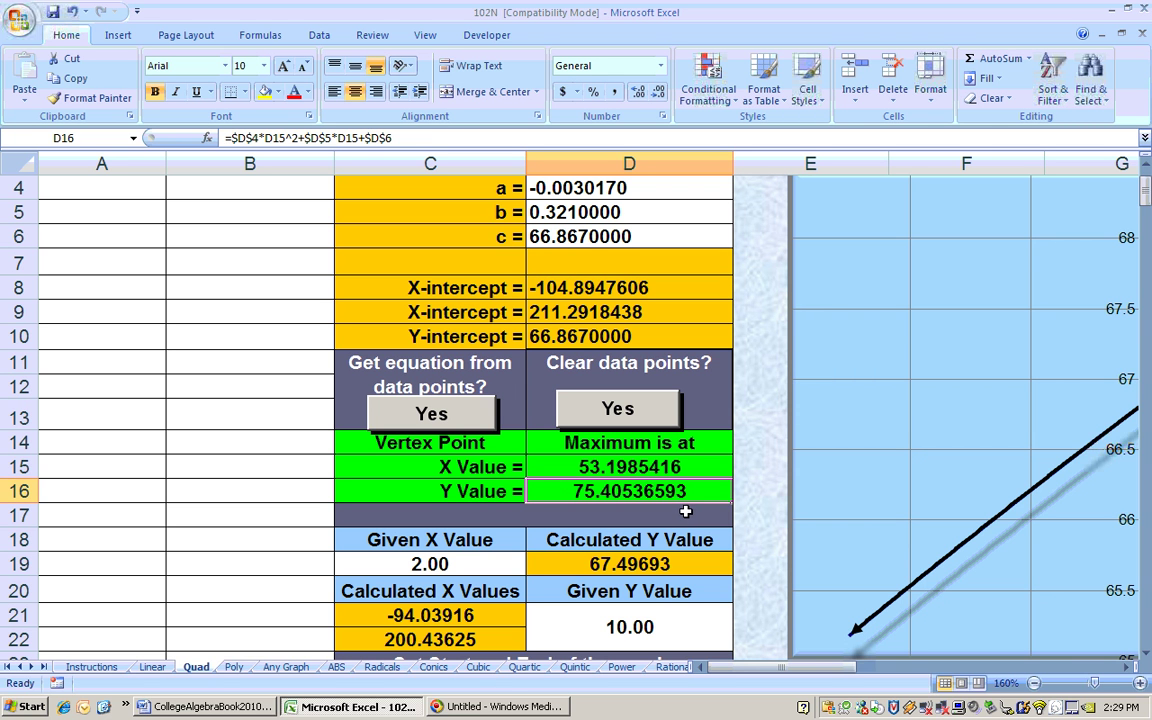
{"action": "left_click", "coordinate": [553, 468]}
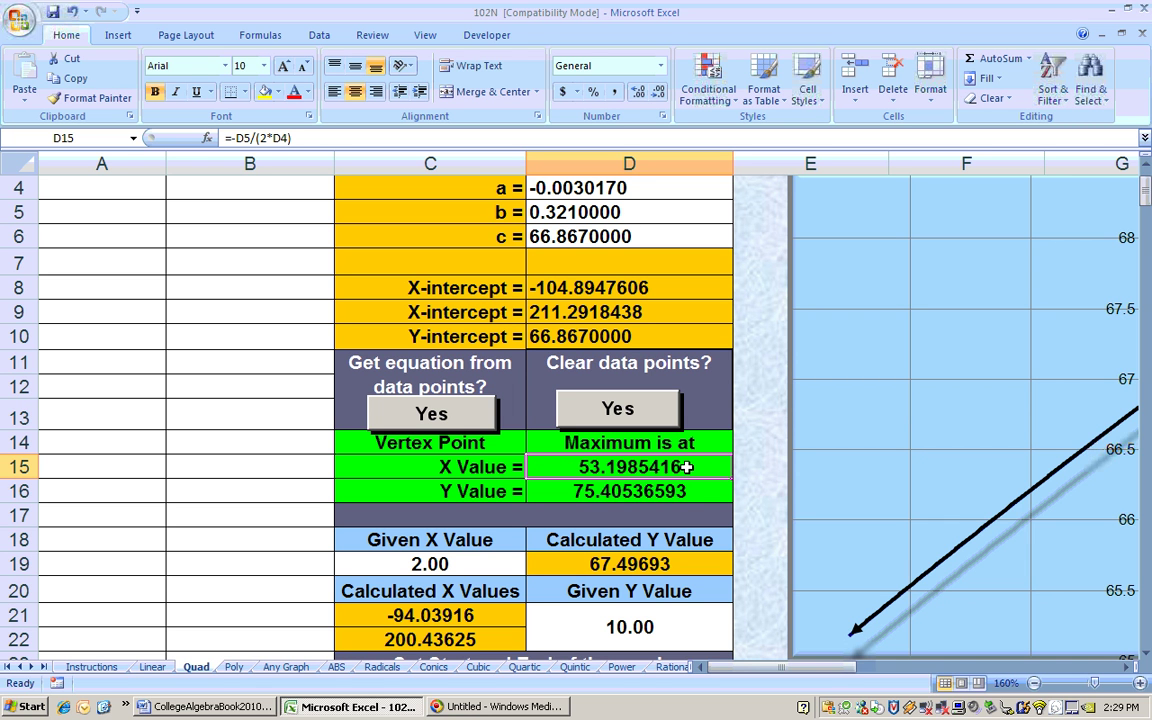
{"action": "left_click", "coordinate": [586, 490]}
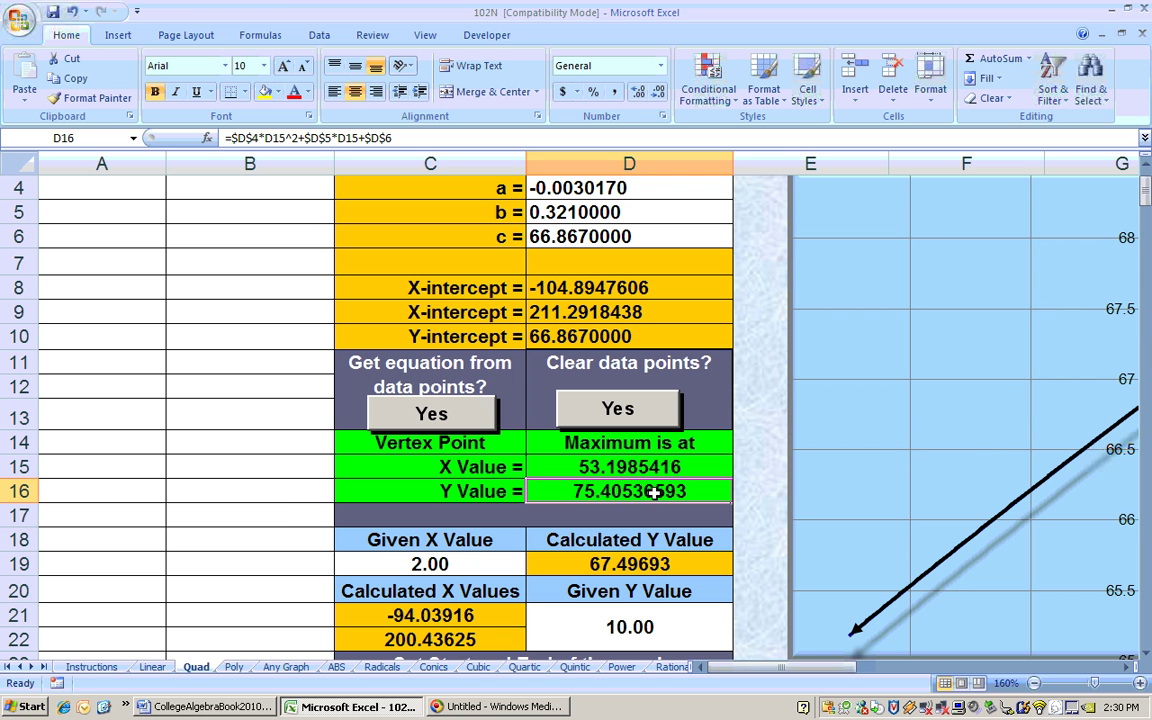
Set the Given Y Value to 70 to calculate the matching X values
{"action": "scroll", "coordinate": [650, 485], "scroll_direction": "down", "scroll_amount": 2}
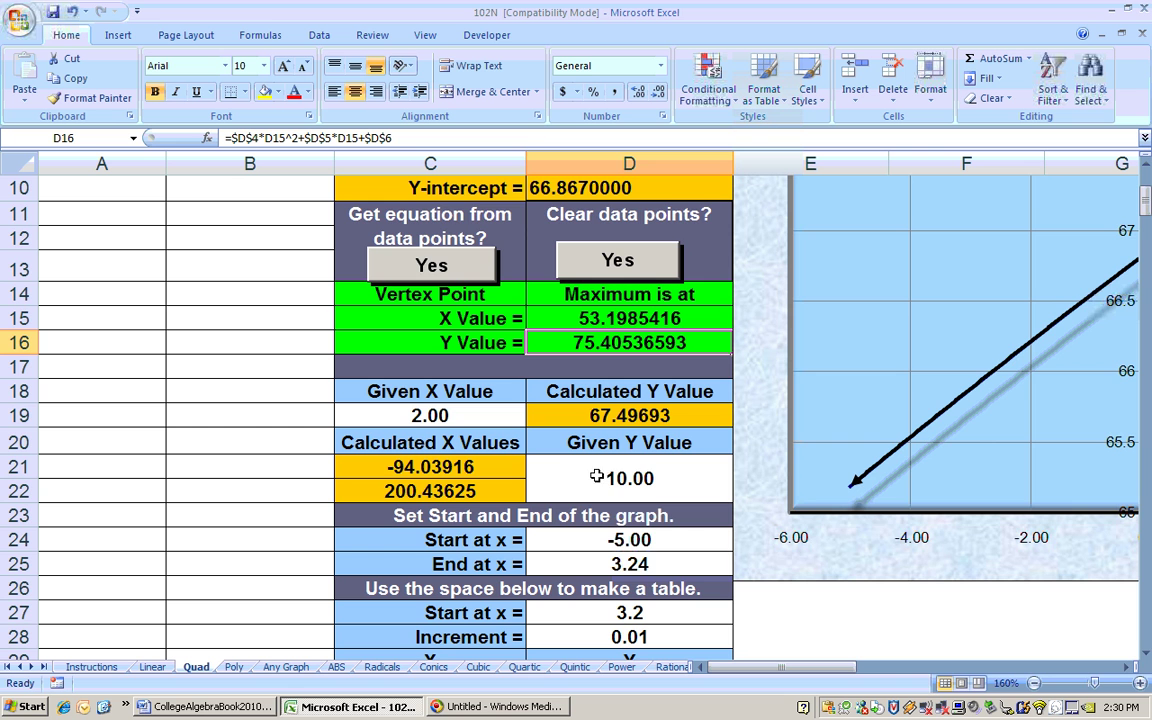
{"action": "scroll", "coordinate": [598, 470], "scroll_direction": "up", "scroll_amount": 3}
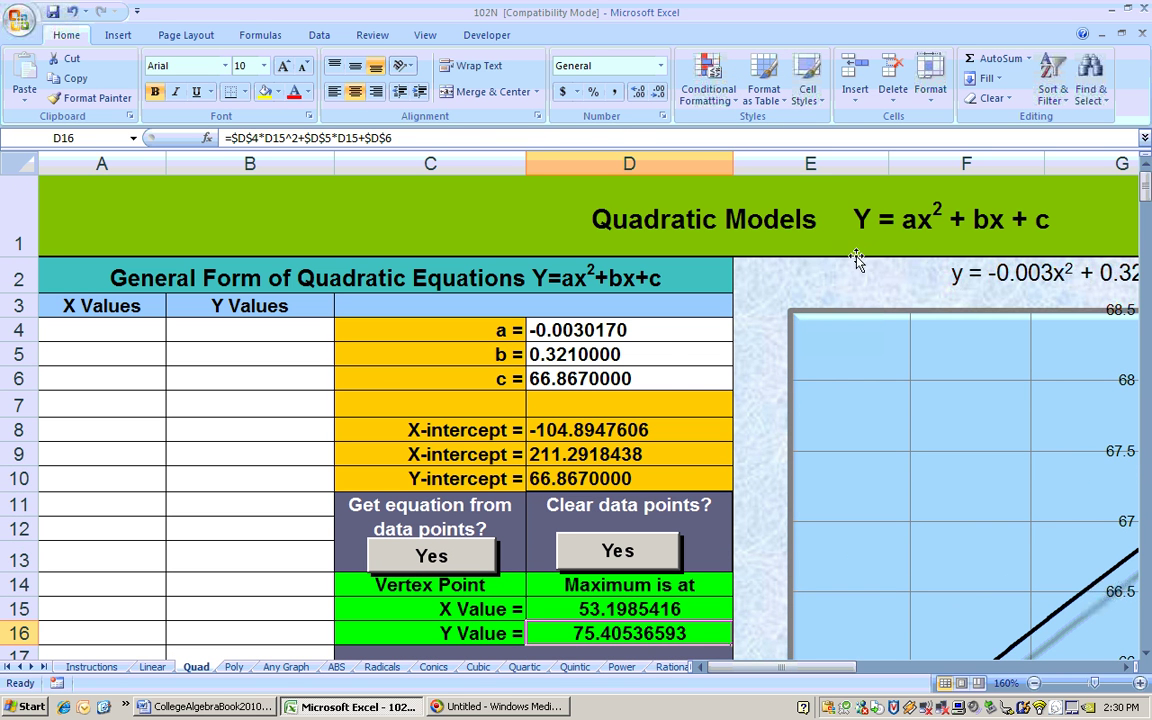
{"action": "scroll", "coordinate": [850, 210], "scroll_direction": "down", "scroll_amount": 3}
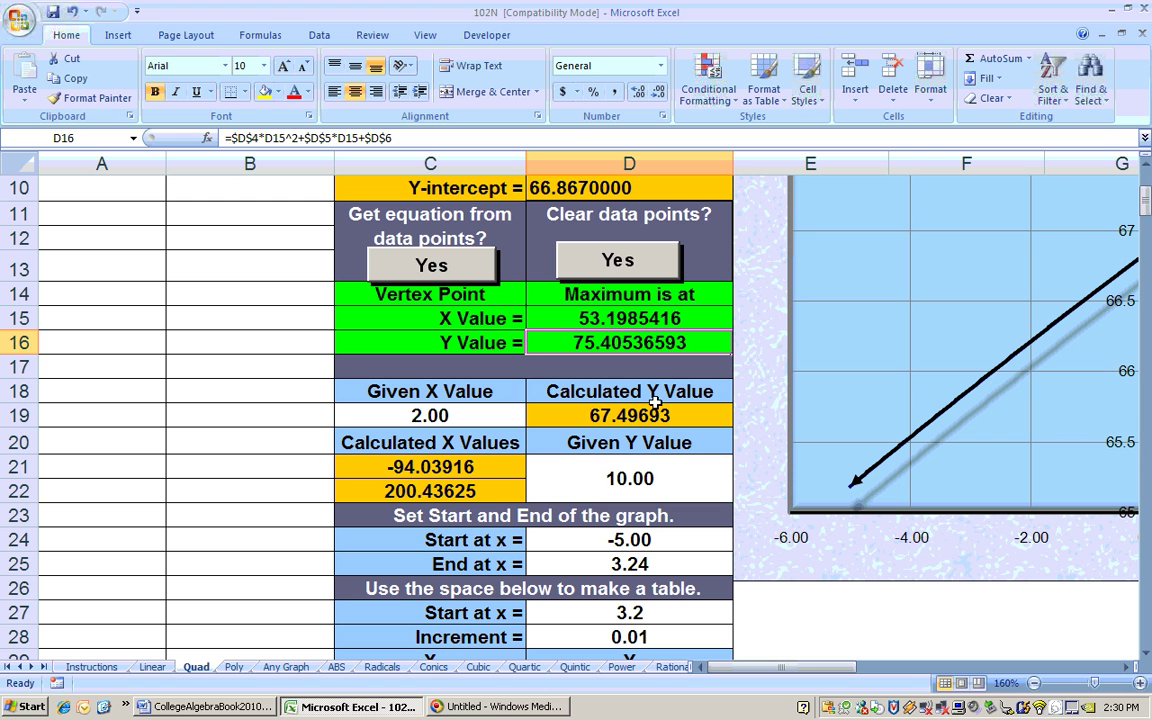
{"action": "left_click", "coordinate": [602, 480]}
{"action": "type", "text": "70"}
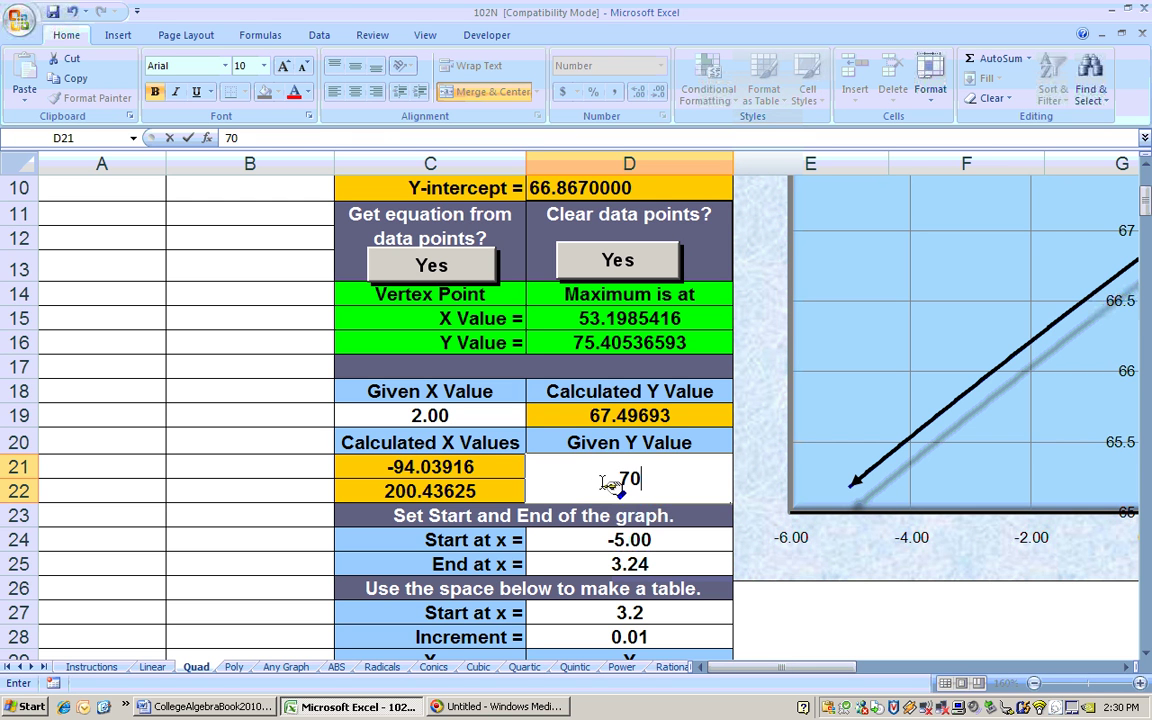
{"action": "key", "text": "Return"}
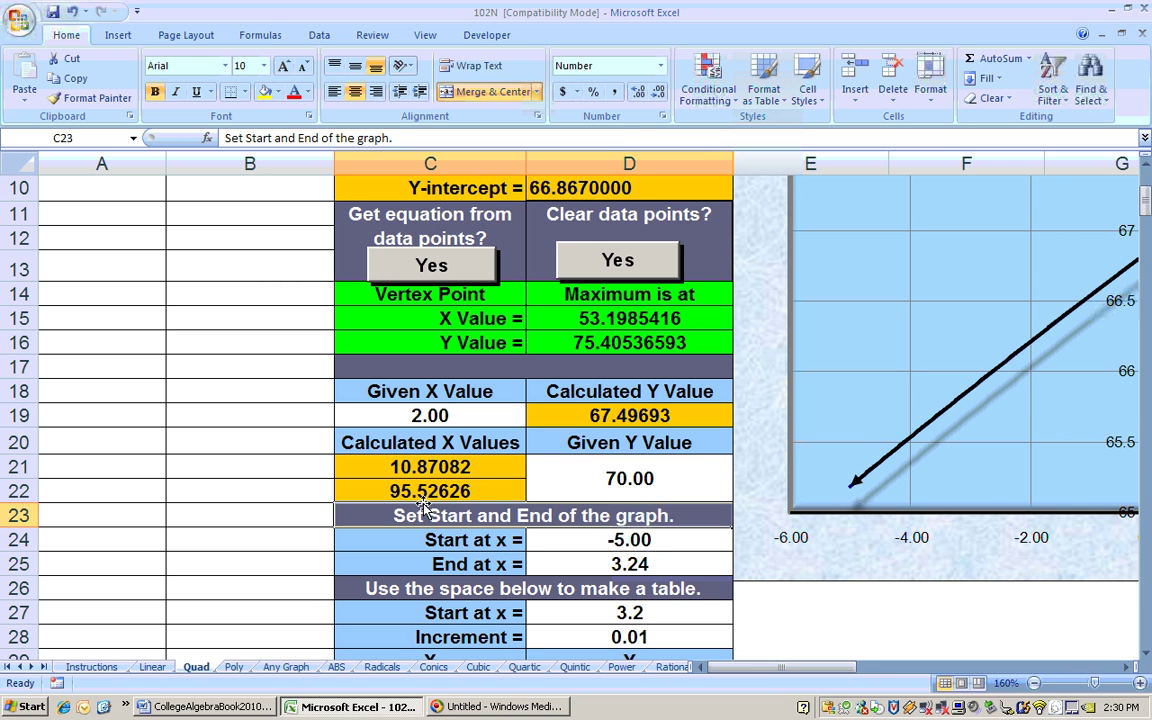
Link the graph's start x to the first calculated X value (C21) and its end x to the second (C22)
{"action": "left_click", "coordinate": [652, 539]}
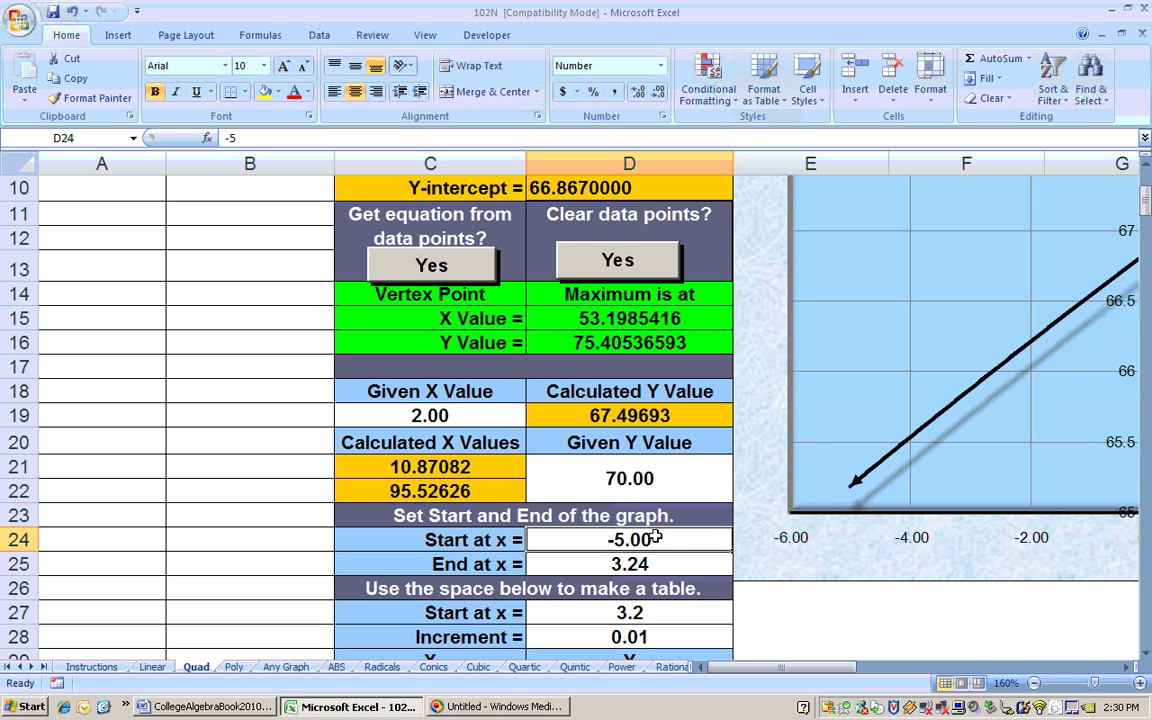
{"action": "type", "text": "="}
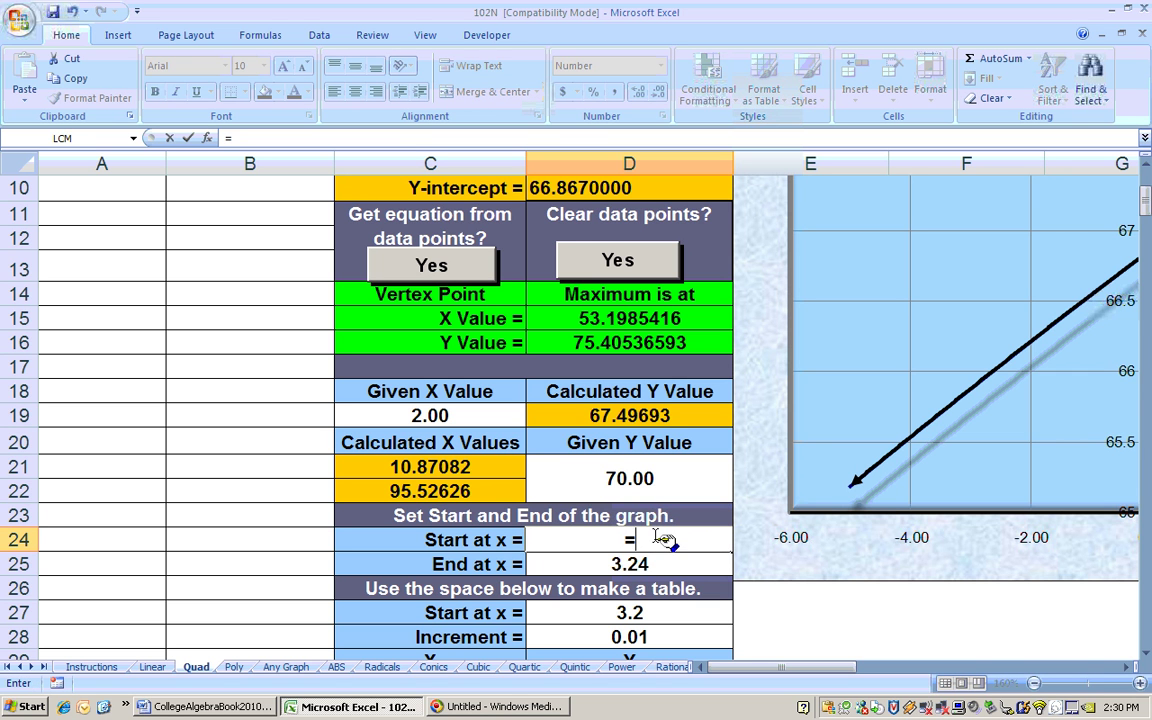
{"action": "left_click", "coordinate": [466, 467]}
{"action": "key", "text": "Return"}
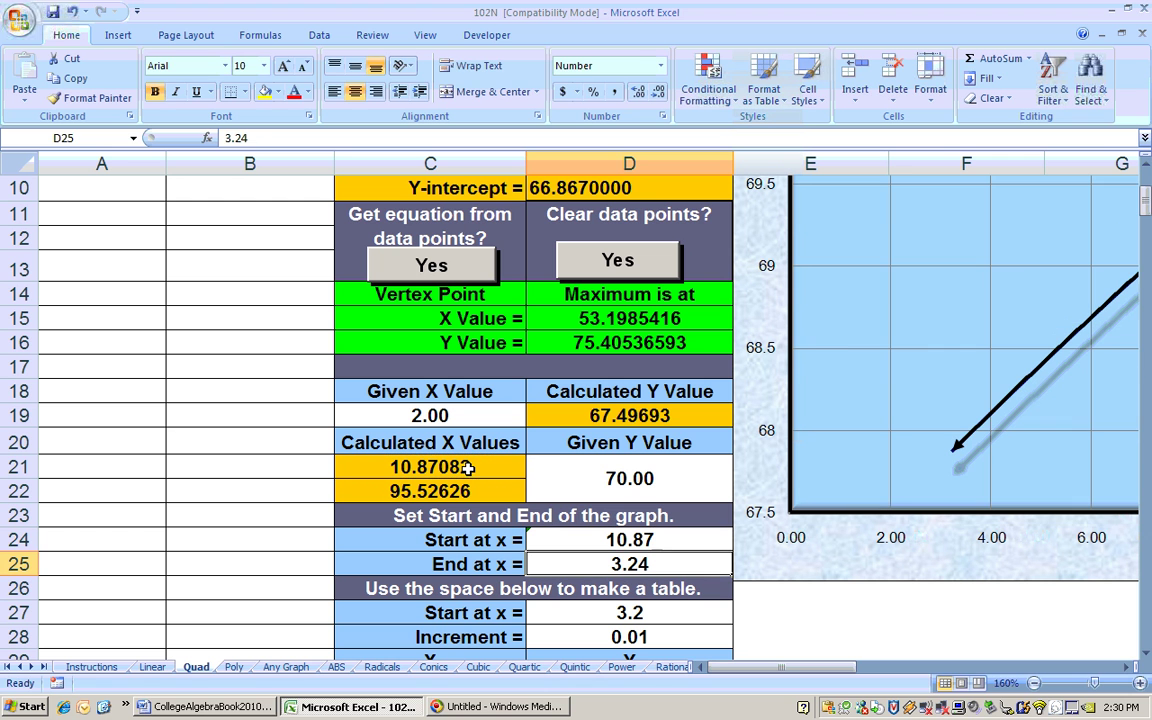
{"action": "type", "text": "="}
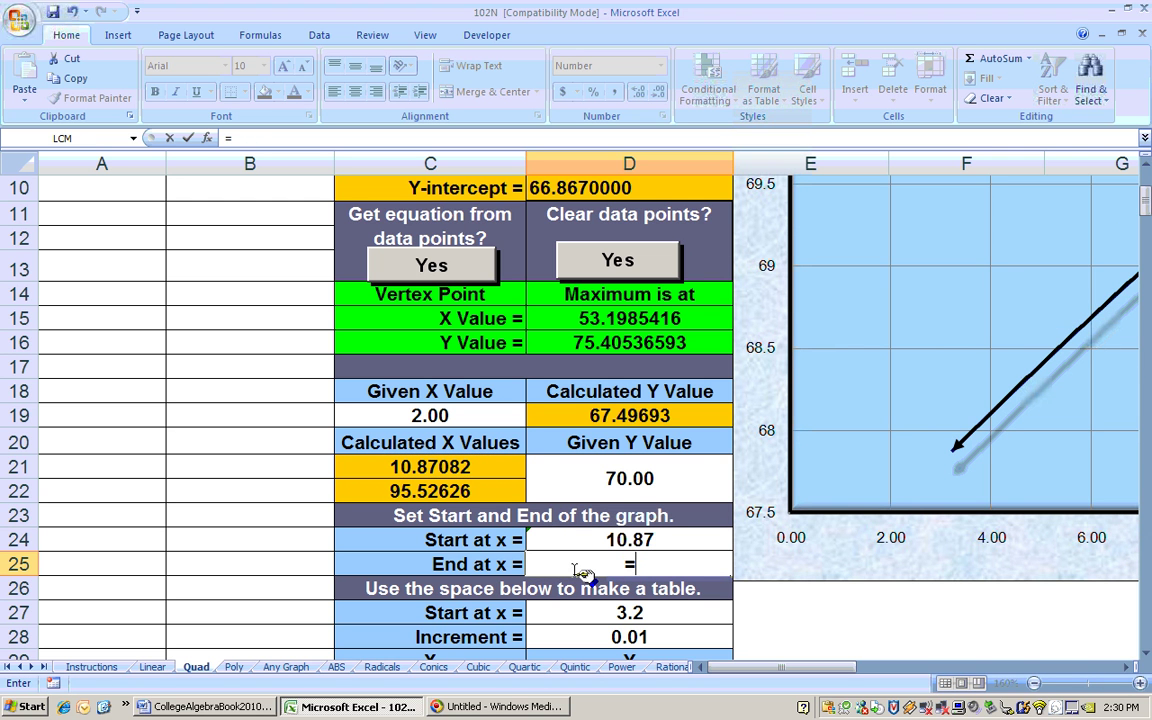
{"action": "left_click", "coordinate": [481, 488]}
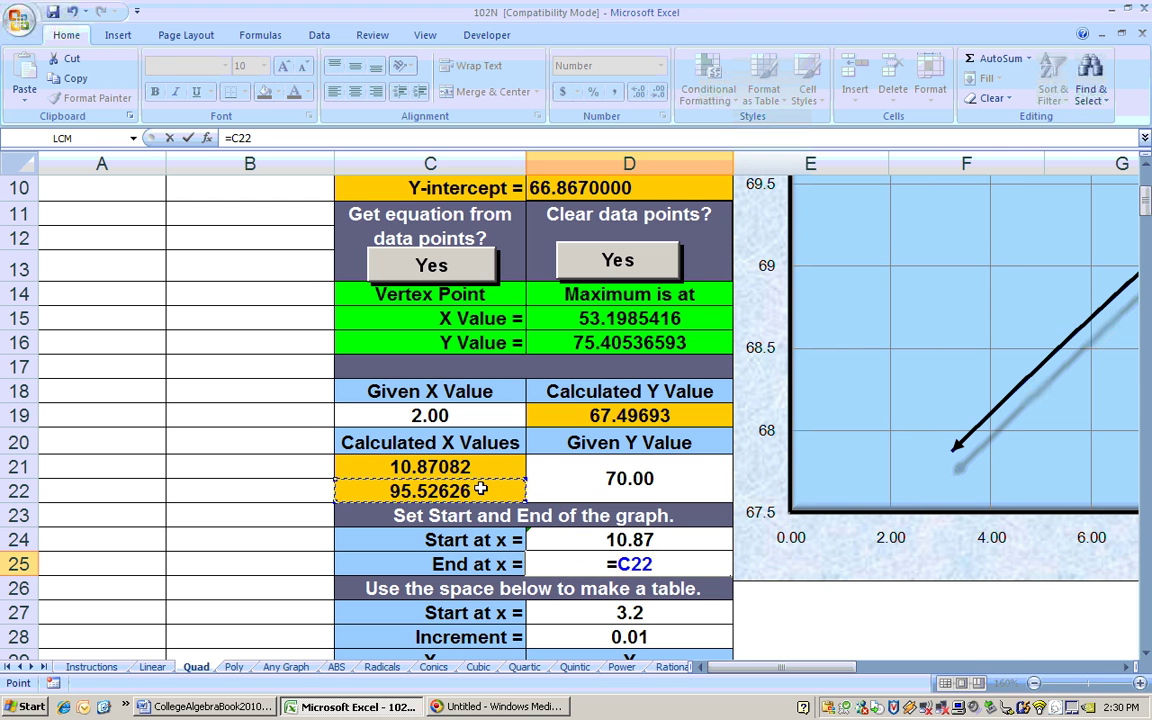
{"action": "key", "text": "Return"}
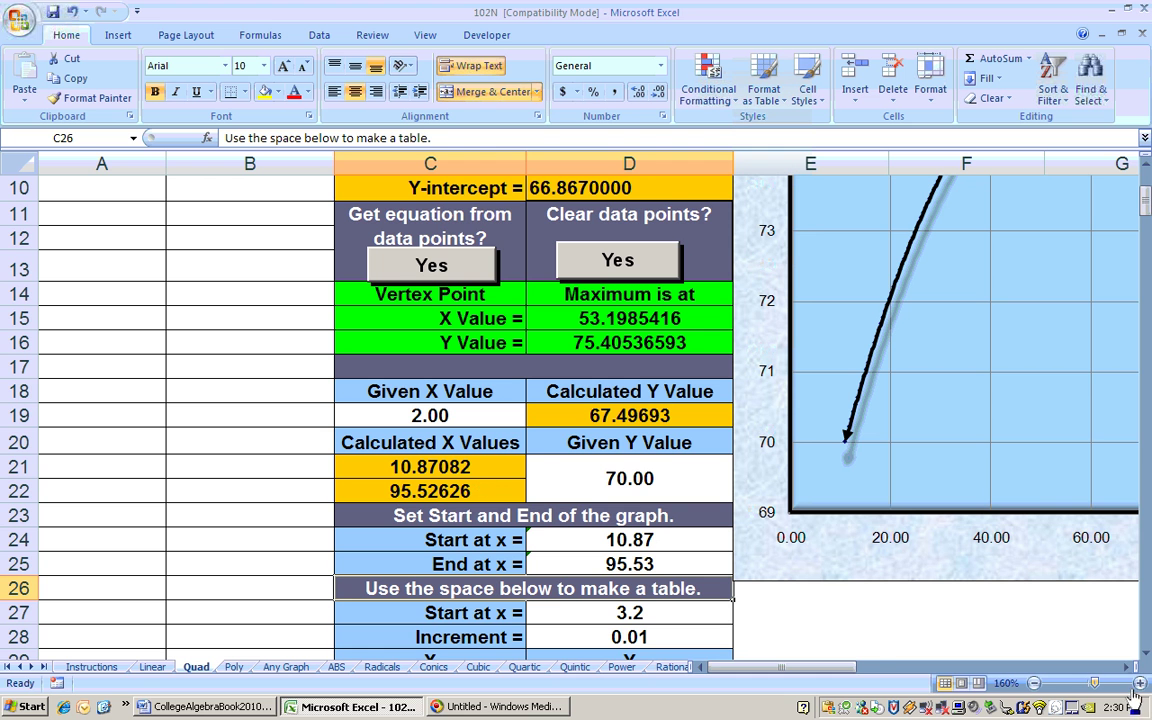
Examine the parabola's endpoints and peak on the graph beside the vertex and calculated X values
{"action": "scroll", "coordinate": [1016, 615], "scroll_direction": "right", "scroll_amount": 2}
{"action": "scroll", "coordinate": [910, 608], "scroll_direction": "up", "scroll_amount": 2}
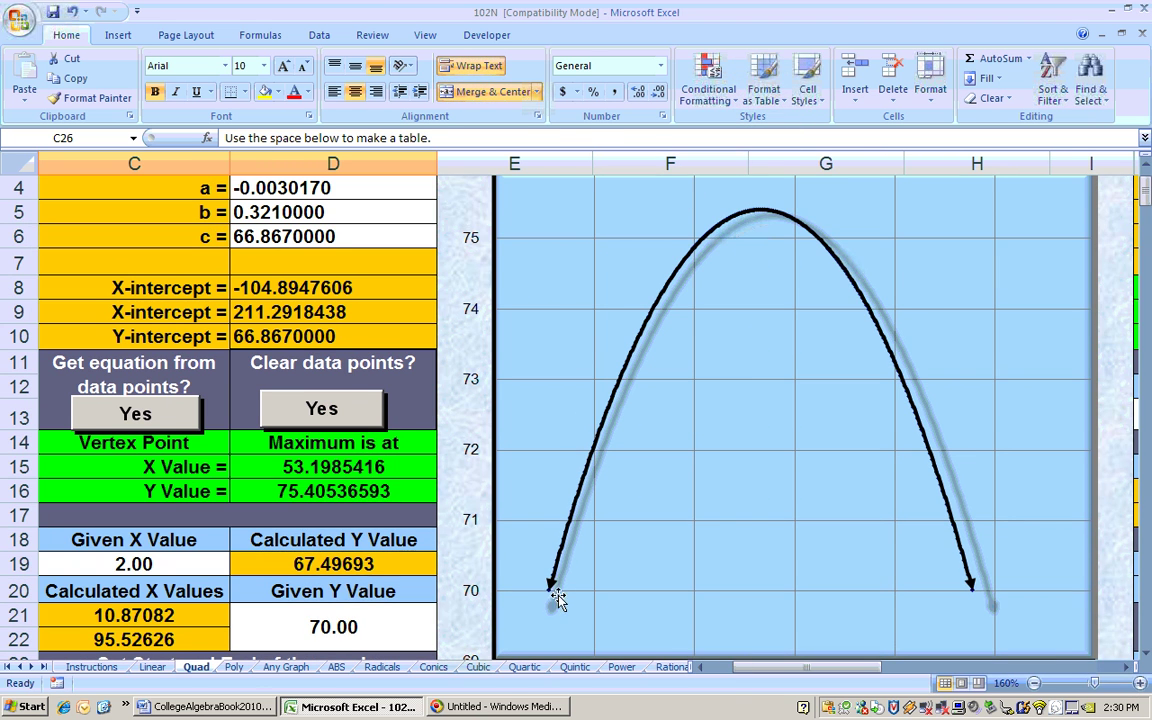
{"action": "scroll", "coordinate": [550, 600], "scroll_direction": "down", "scroll_amount": 1}
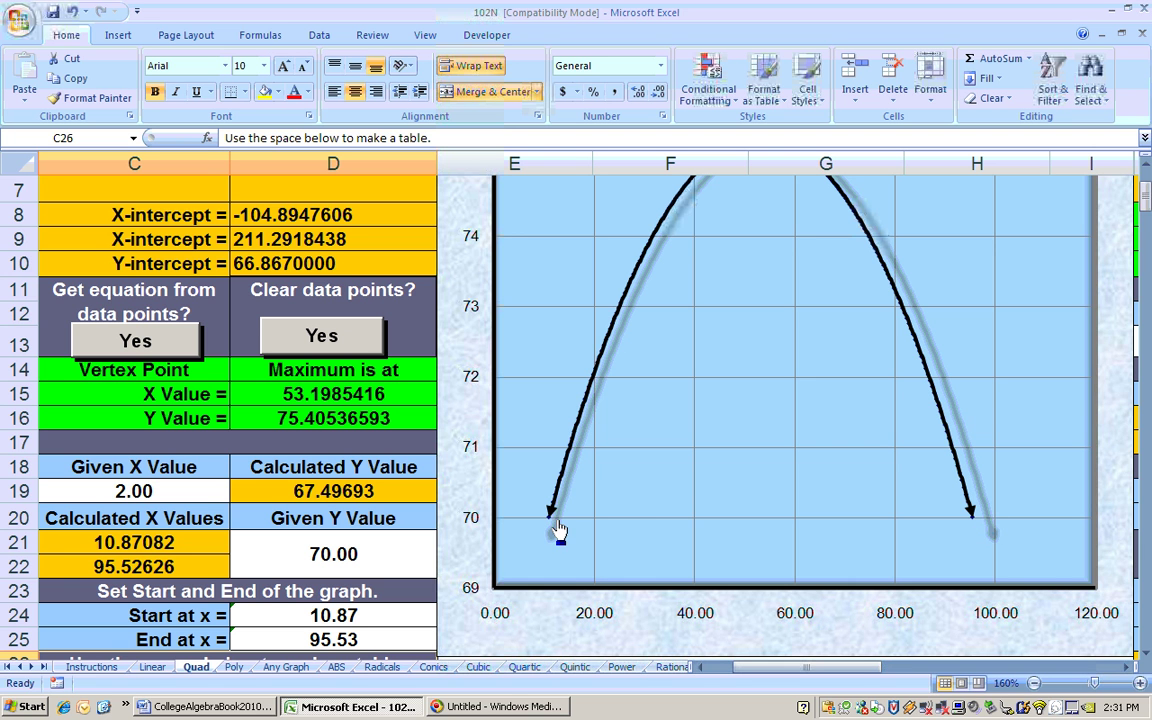
{"action": "scroll", "coordinate": [556, 527], "scroll_direction": "up", "scroll_amount": 1}
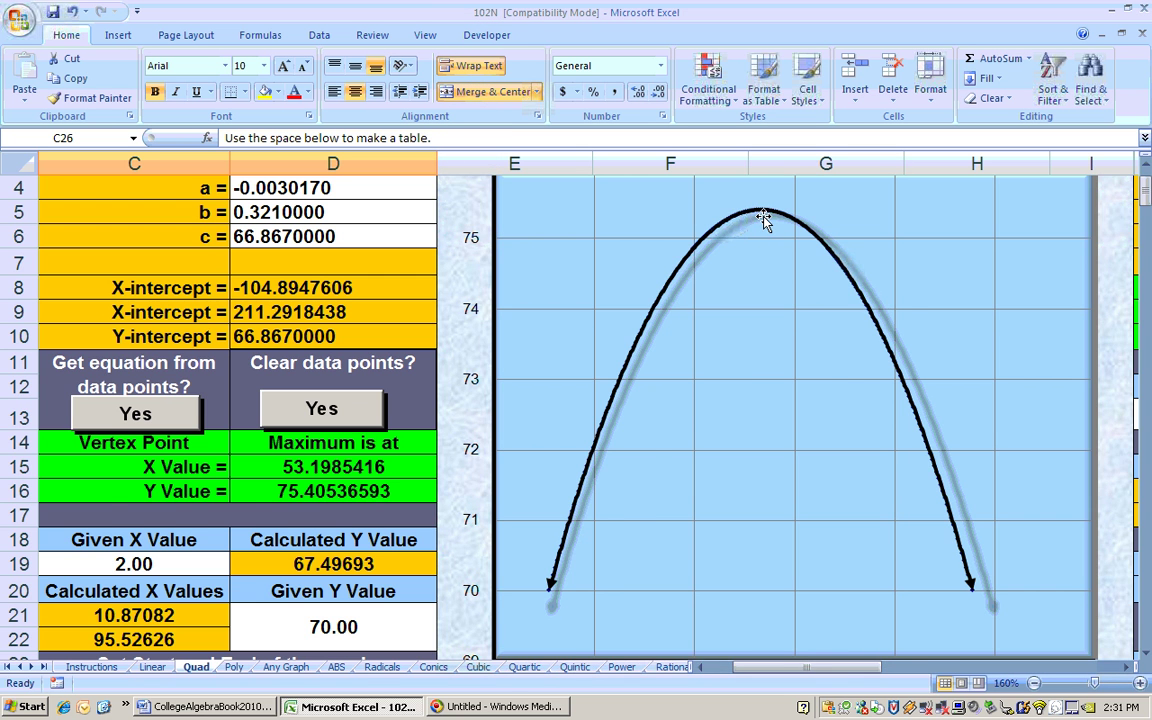
{"action": "scroll", "coordinate": [748, 357], "scroll_direction": "up", "scroll_amount": 1}
{"action": "scroll", "coordinate": [760, 360], "scroll_direction": "down", "scroll_amount": 1}
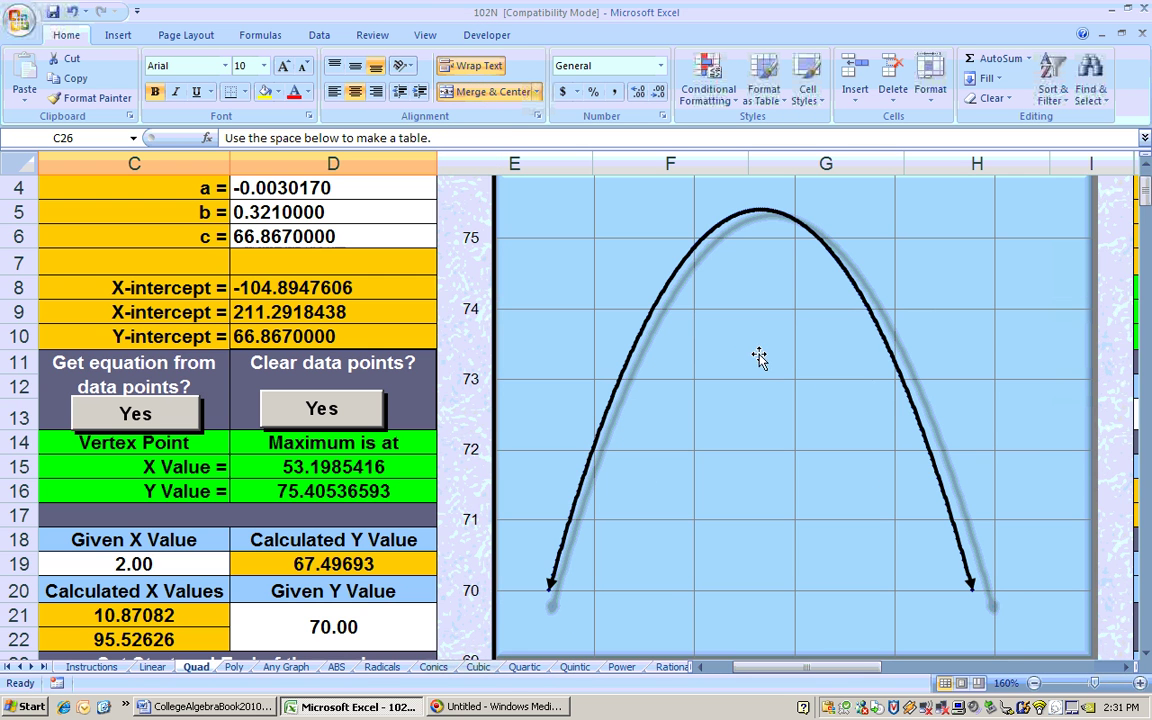
{"action": "scroll", "coordinate": [805, 386], "scroll_direction": "down", "scroll_amount": 1}
{"action": "scroll", "coordinate": [766, 573], "scroll_direction": "up", "scroll_amount": 1}
{"action": "scroll", "coordinate": [780, 648], "scroll_direction": "down", "scroll_amount": 1}
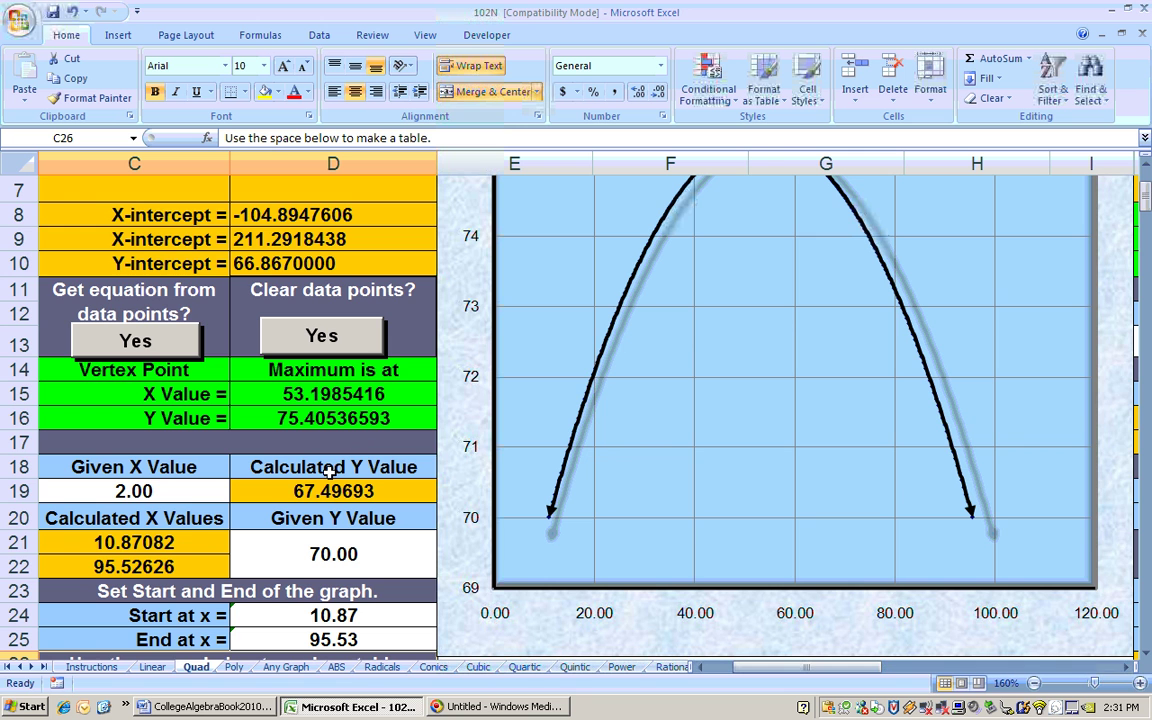
Set the Given X Value to 40 to calculate the matching Y value
{"action": "scroll", "coordinate": [285, 460], "scroll_direction": "down", "scroll_amount": 2}
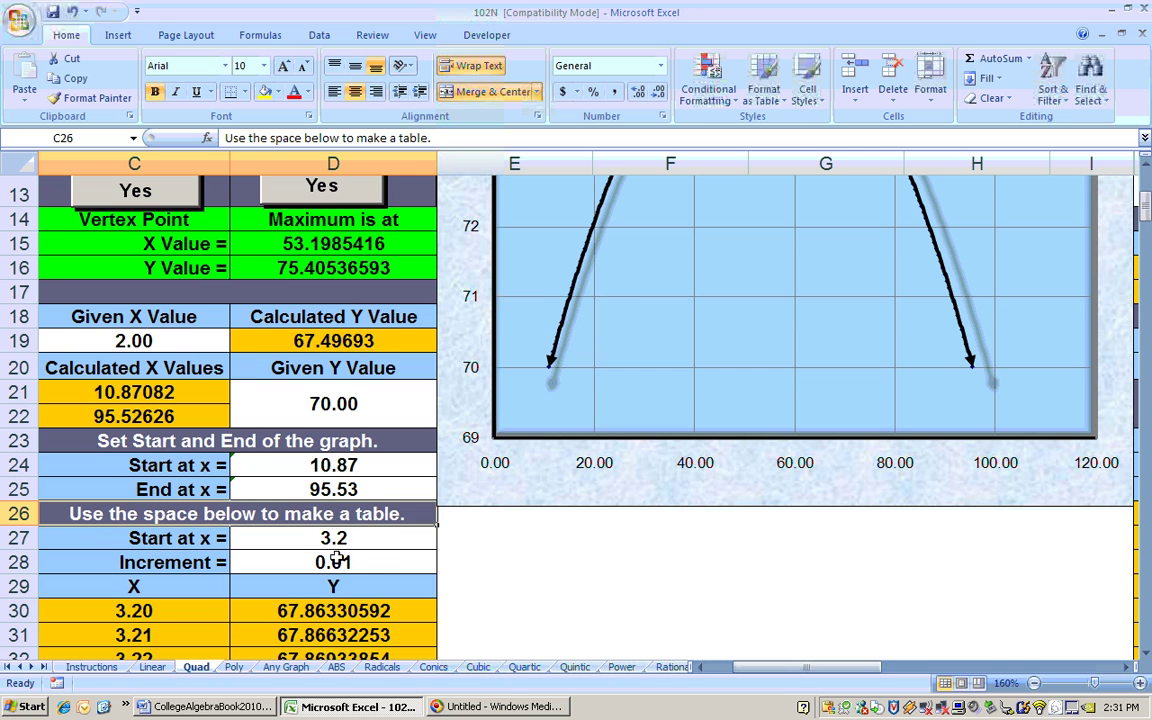
{"action": "scroll", "coordinate": [303, 487], "scroll_direction": "up", "scroll_amount": 1}
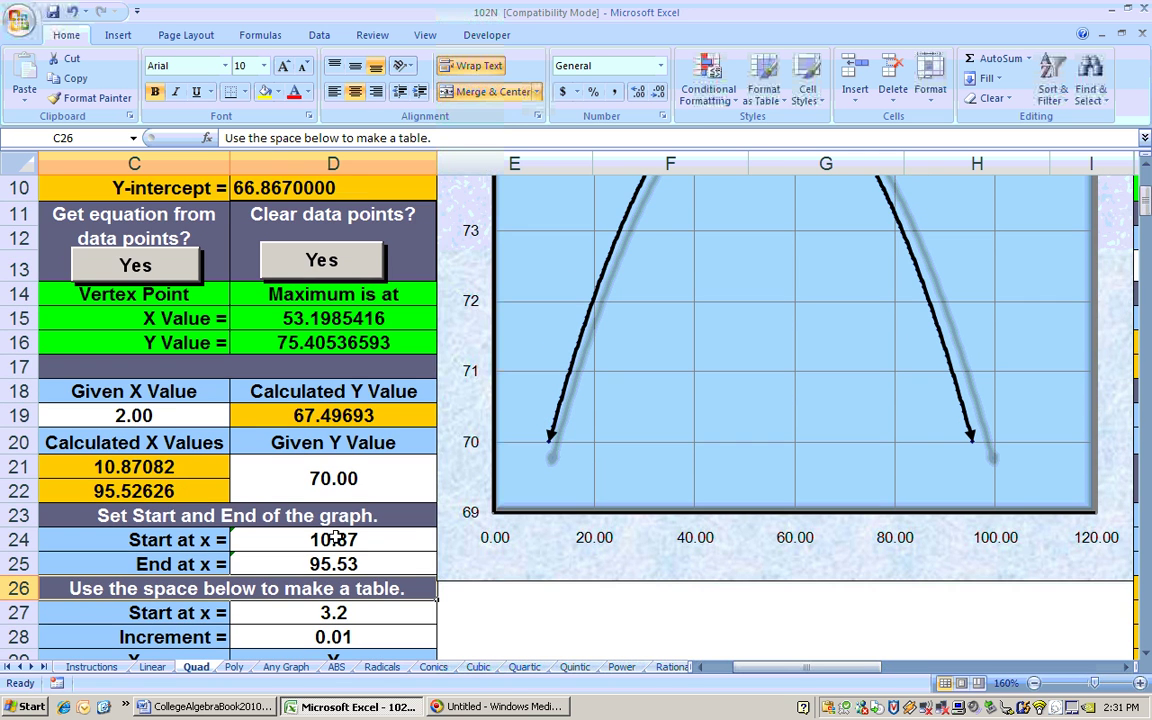
{"action": "left_click", "coordinate": [172, 411]}
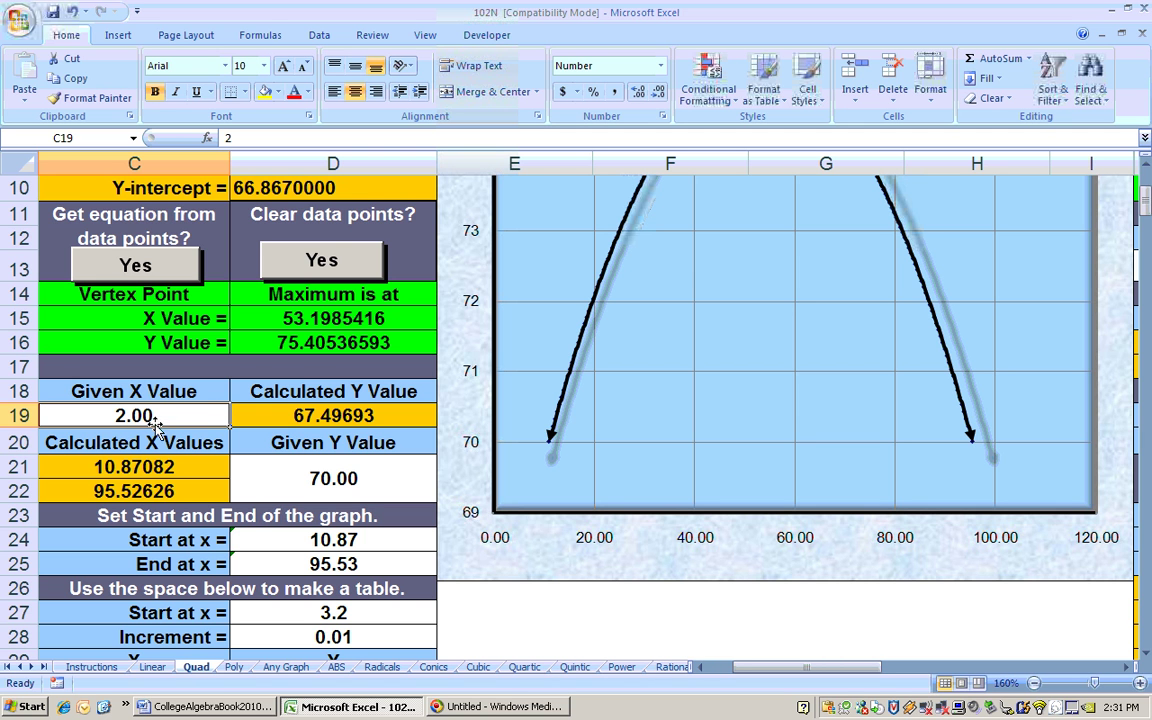
{"action": "type", "text": "40"}
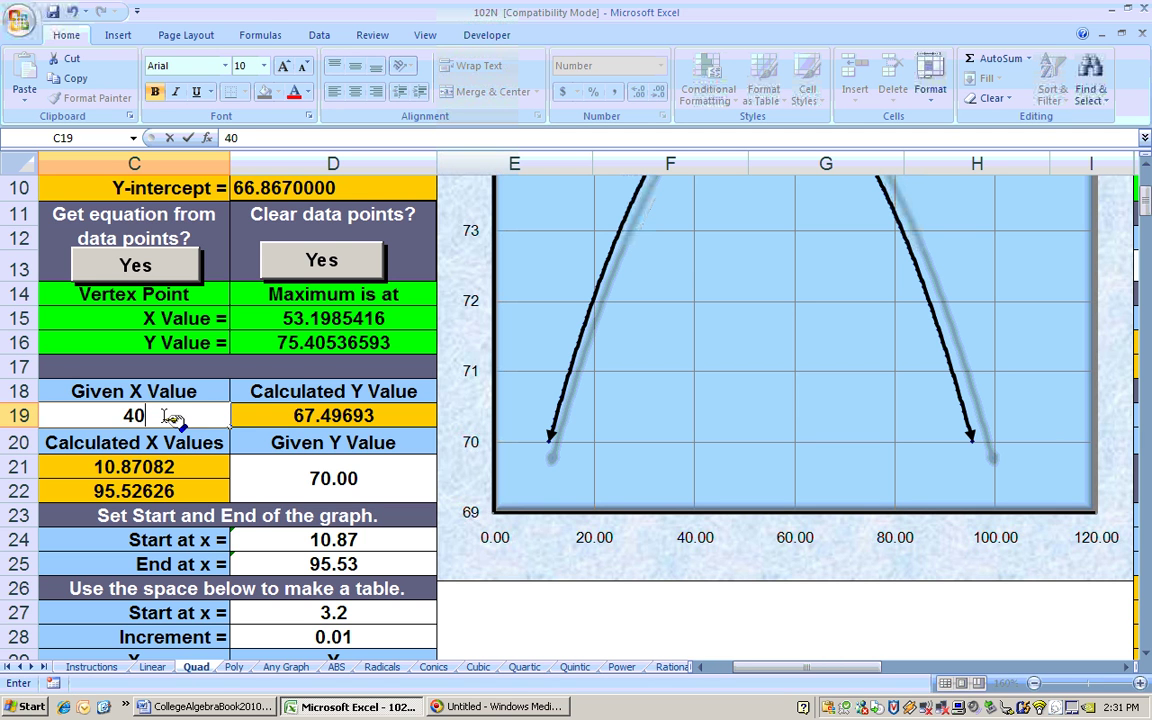
{"action": "key", "text": "Return"}
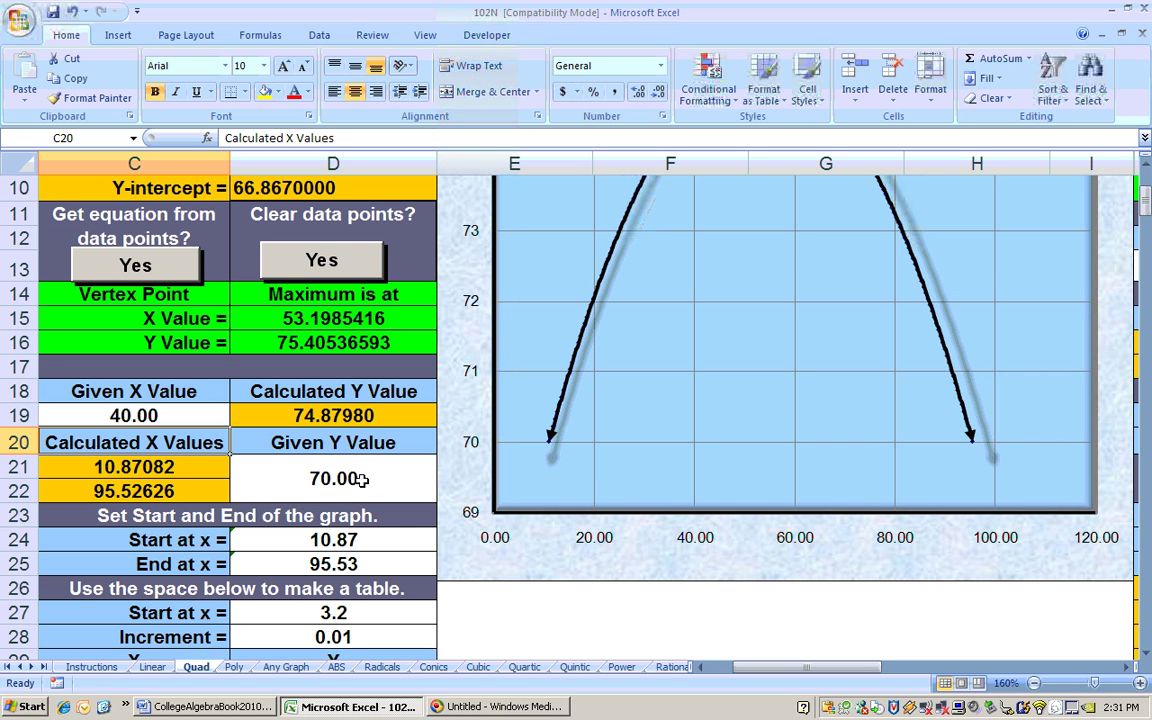
Set the Given Y Value to 80
{"action": "left_click", "coordinate": [364, 480]}
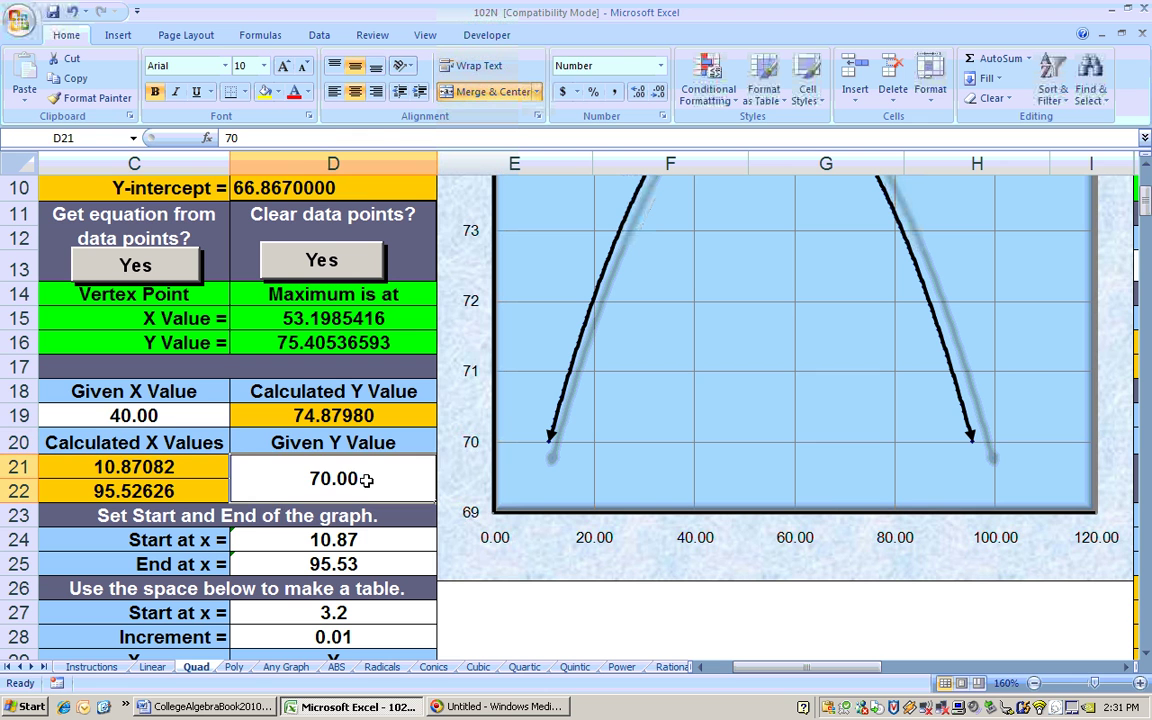
{"action": "type", "text": "80"}
{"action": "key", "text": "Return"}
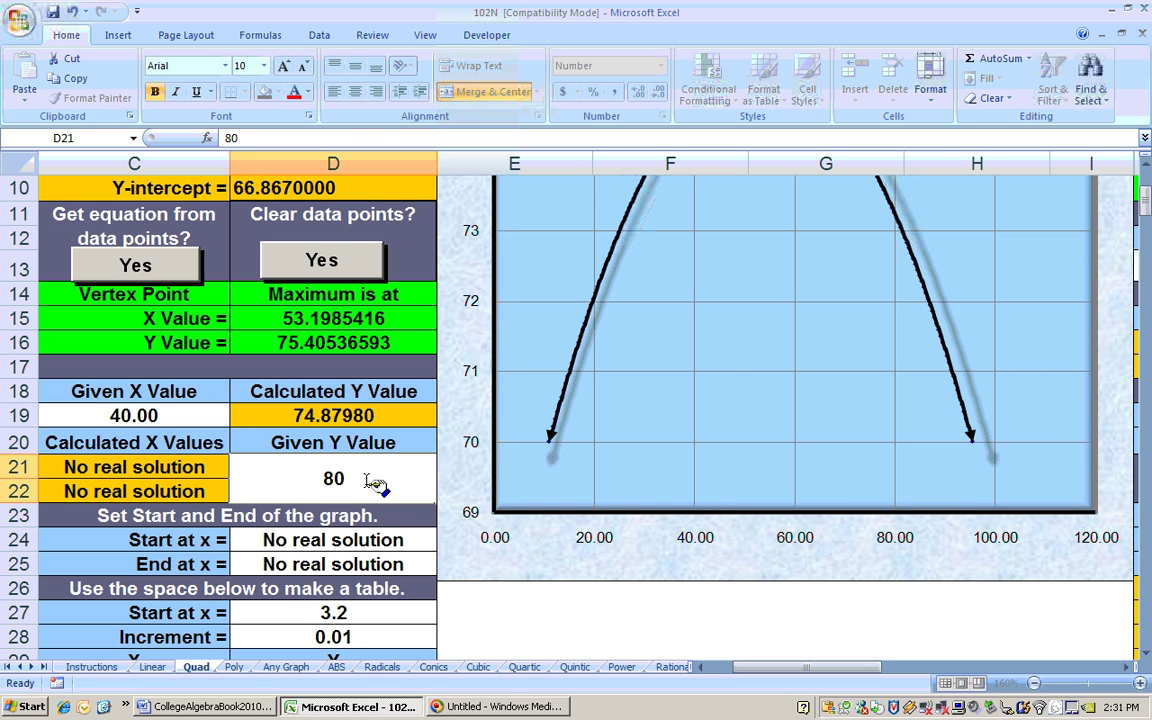
Replace the graph's linked limits with fixed values, starting at x = 10 and ending at x = 20
{"action": "left_click", "coordinate": [316, 540]}
{"action": "type", "text": "10"}
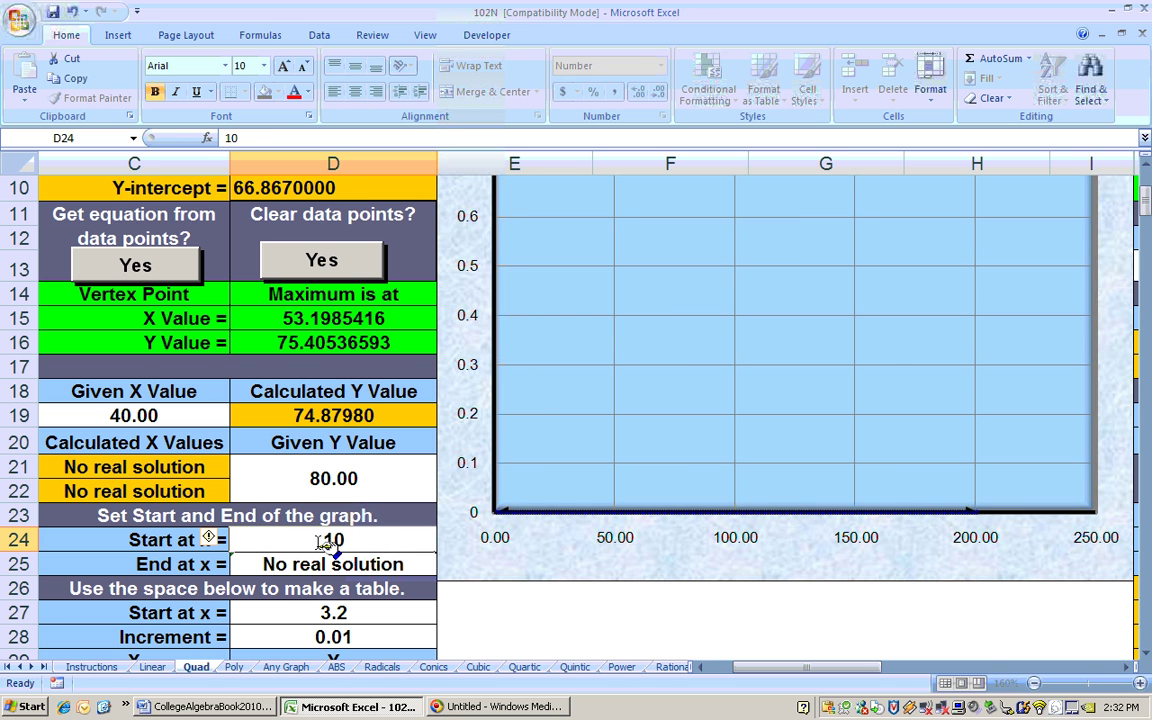
{"action": "key", "text": "Return"}
{"action": "type", "text": "20"}
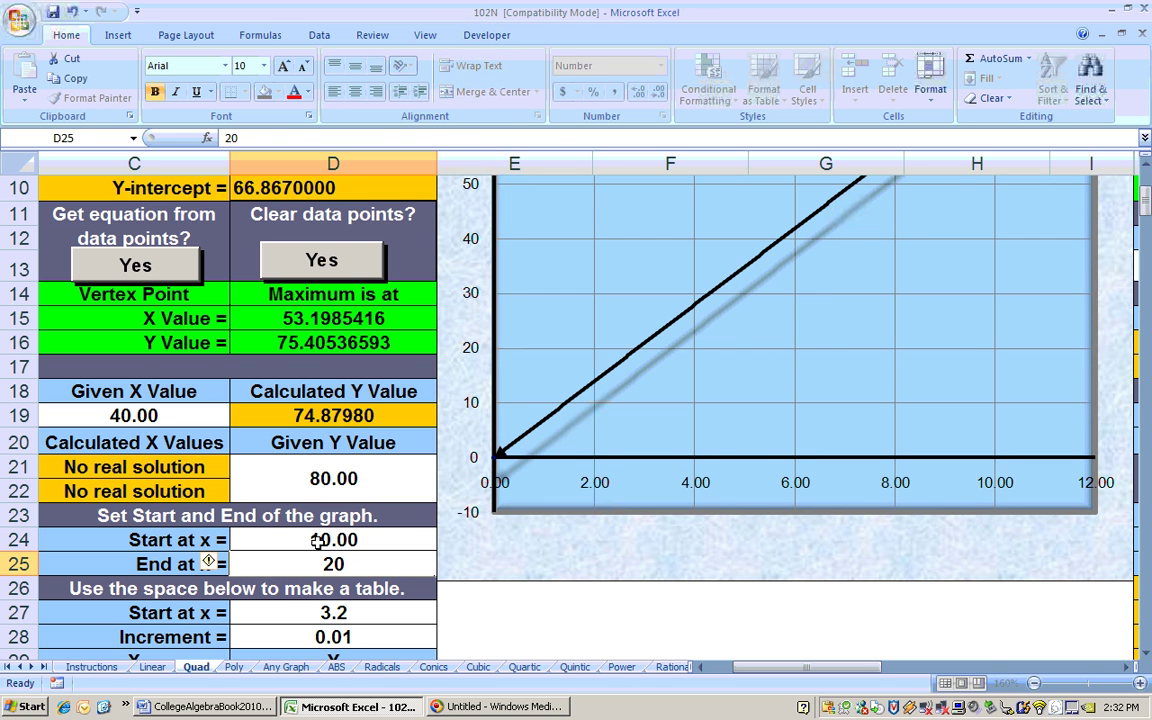
{"action": "key", "text": "Return"}
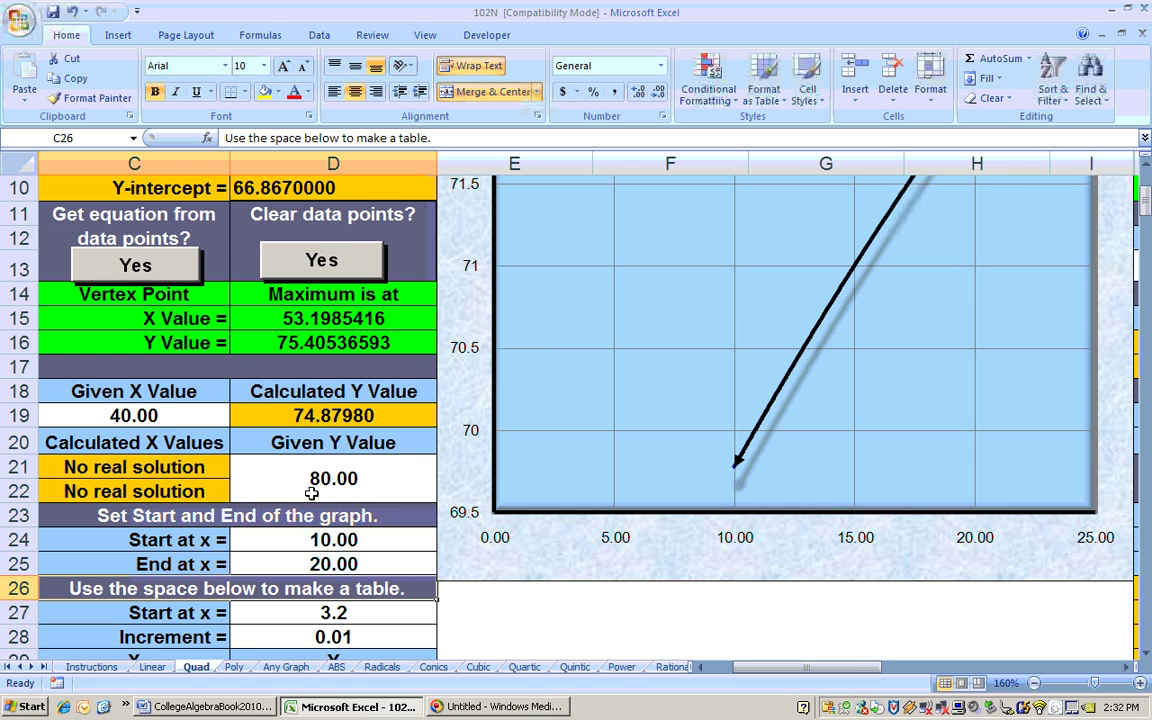
Switch to the CollegeAlgebraBook2010 document in Word to read Example 3A on maximum revenue
{"action": "scroll", "coordinate": [316, 482], "scroll_direction": "down", "scroll_amount": 1}
{"action": "scroll", "coordinate": [284, 436], "scroll_direction": "up", "scroll_amount": 1}
{"action": "left_click", "coordinate": [210, 706]}
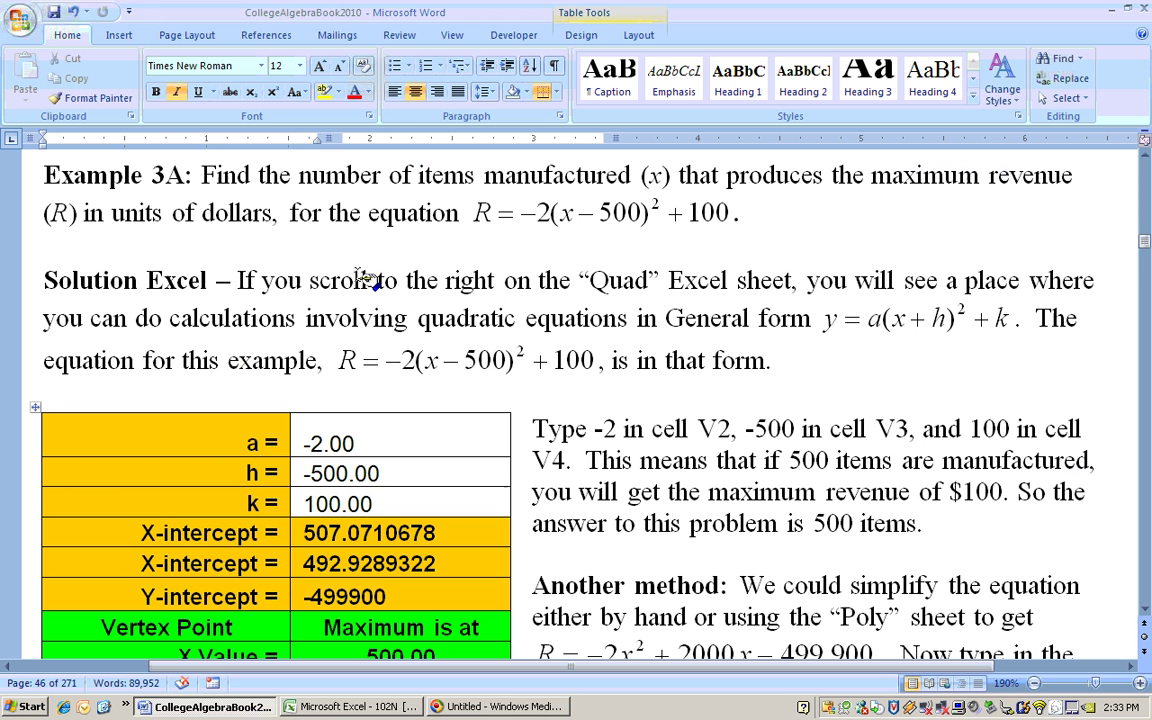